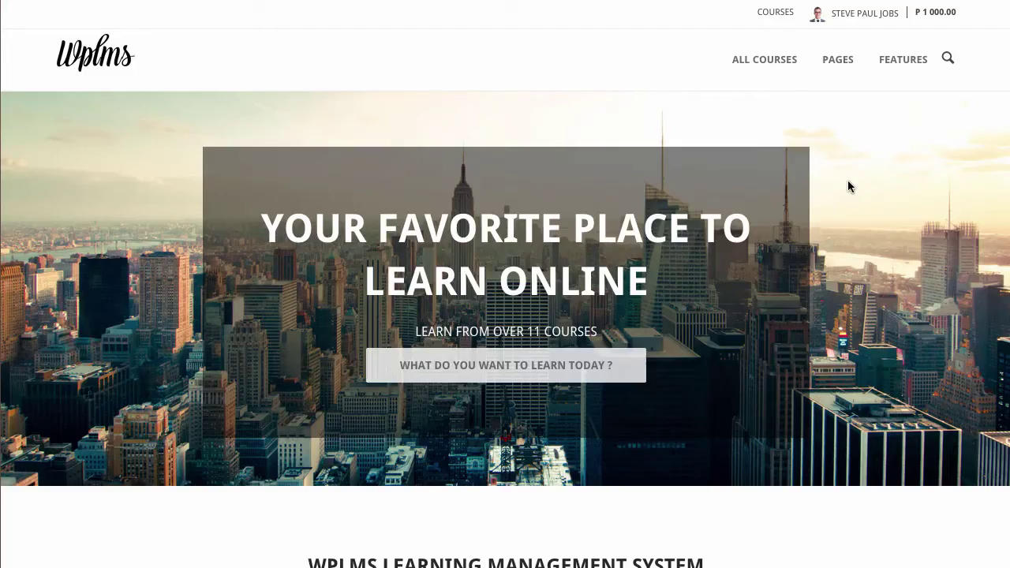
Leave the PageBuilder Manager and select the Points system demo article's full page builder code
scroll(849, 186, "down", 3)
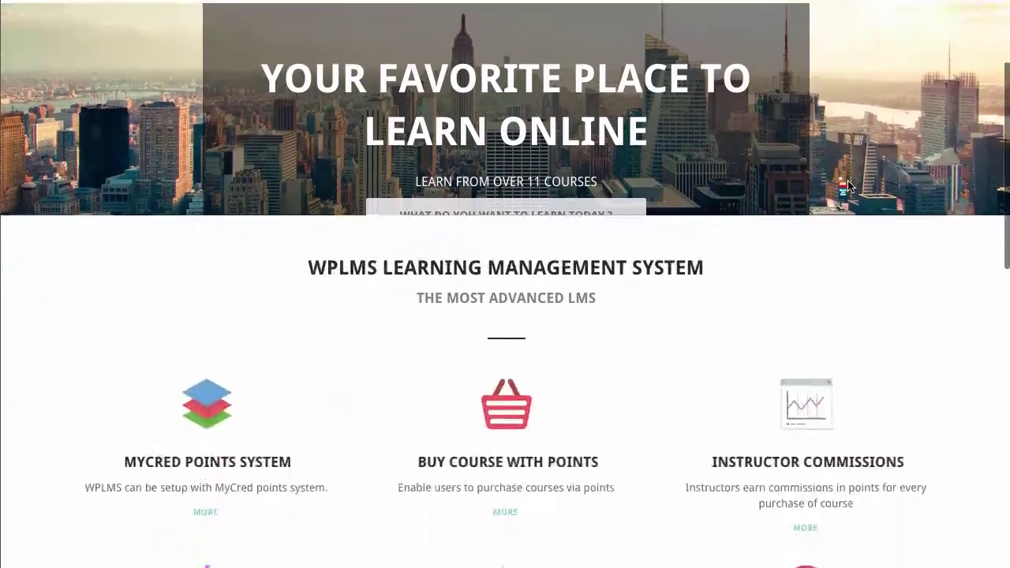
scroll(849, 186, "down", 10)
scroll(850, 187, "down", 4)
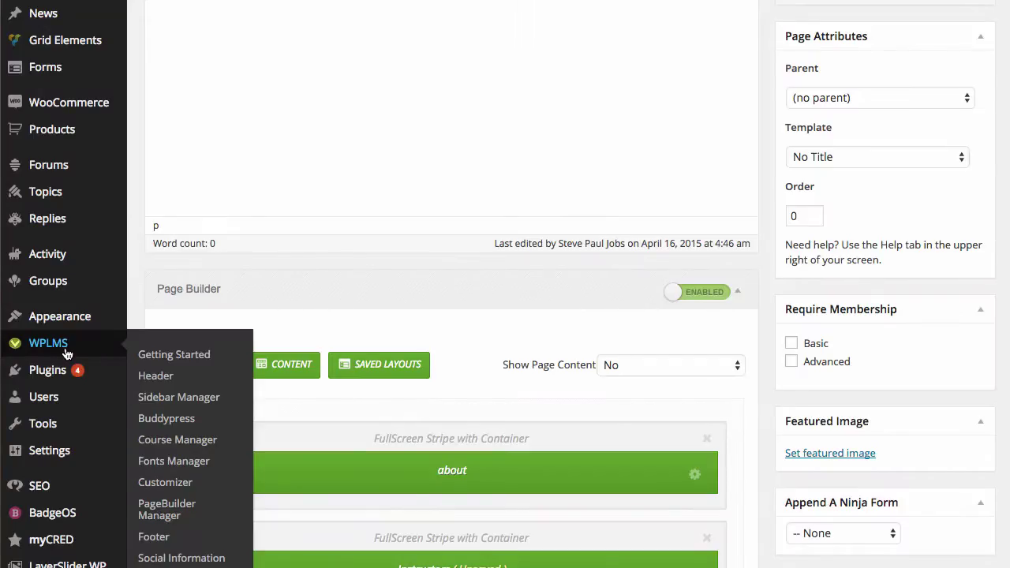
left_click(167, 513)
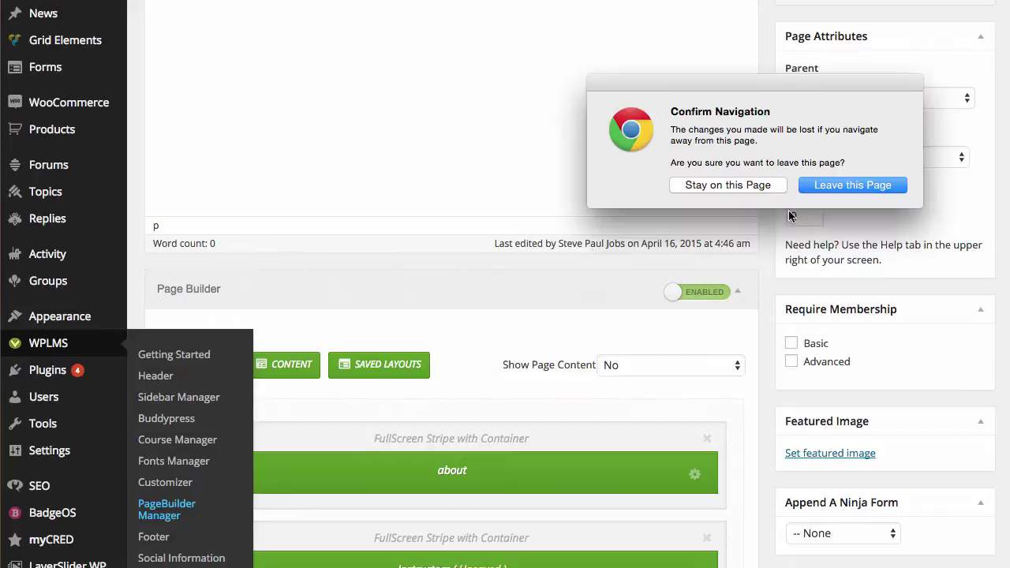
left_click(845, 186)
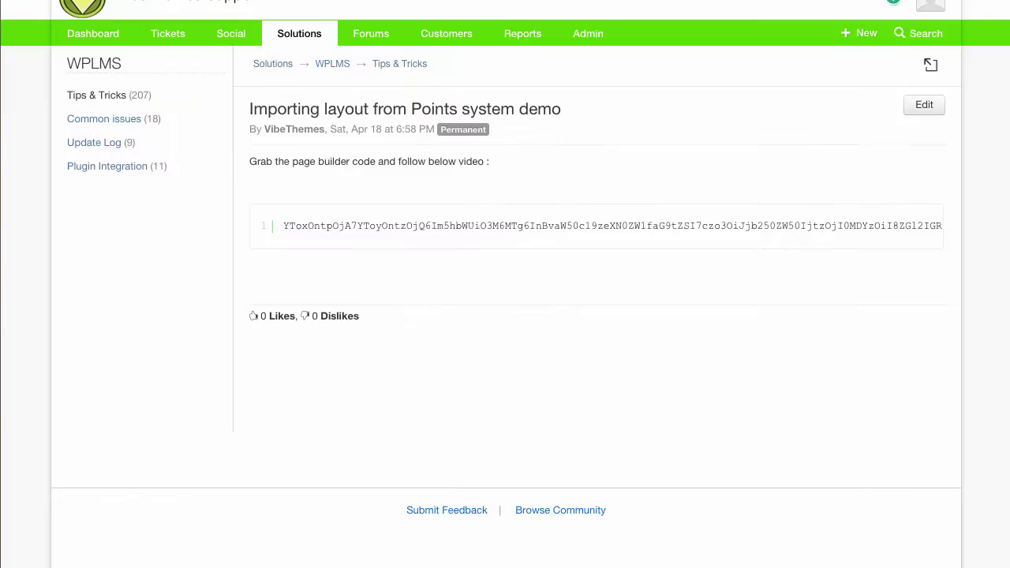
left_click(407, 226)
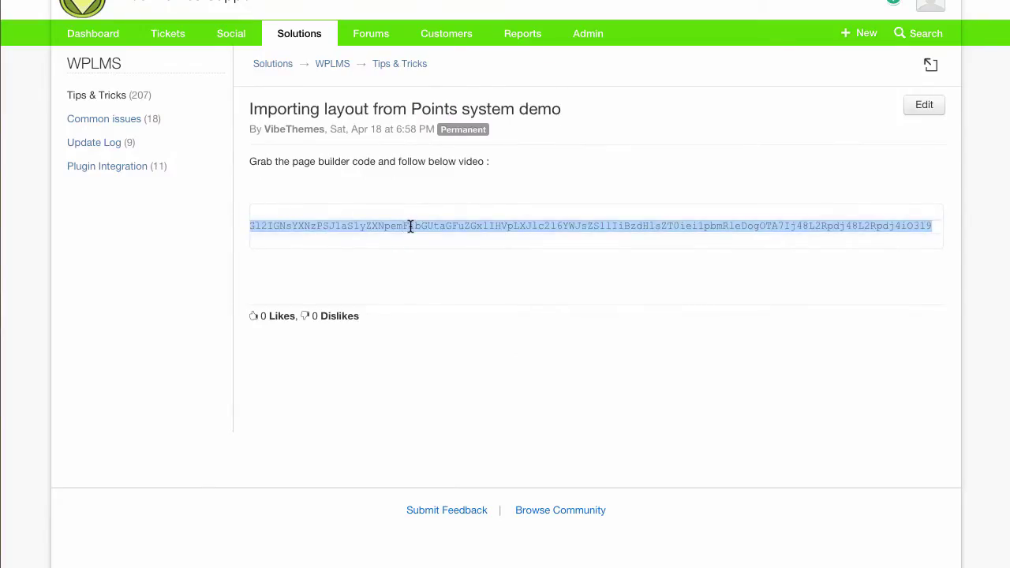
Paste the copied Points system layout code into the Import Code box
scroll(597, 351, "down", 3)
scroll(597, 351, "down", 1)
scroll(585, 395, "down", 2)
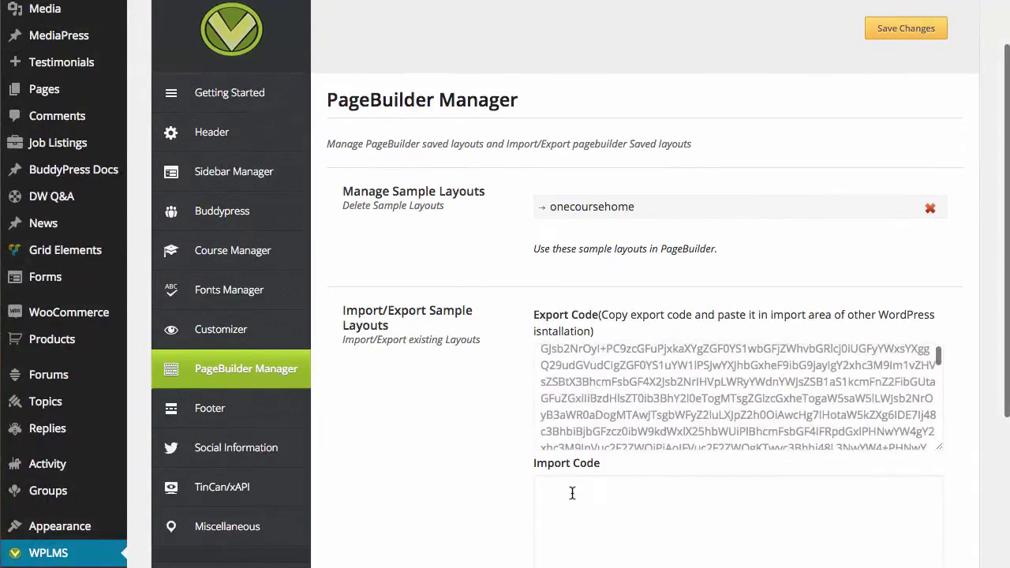
left_click(572, 493)
scroll(466, 418, "down", 4)
scroll(466, 419, "up", 2)
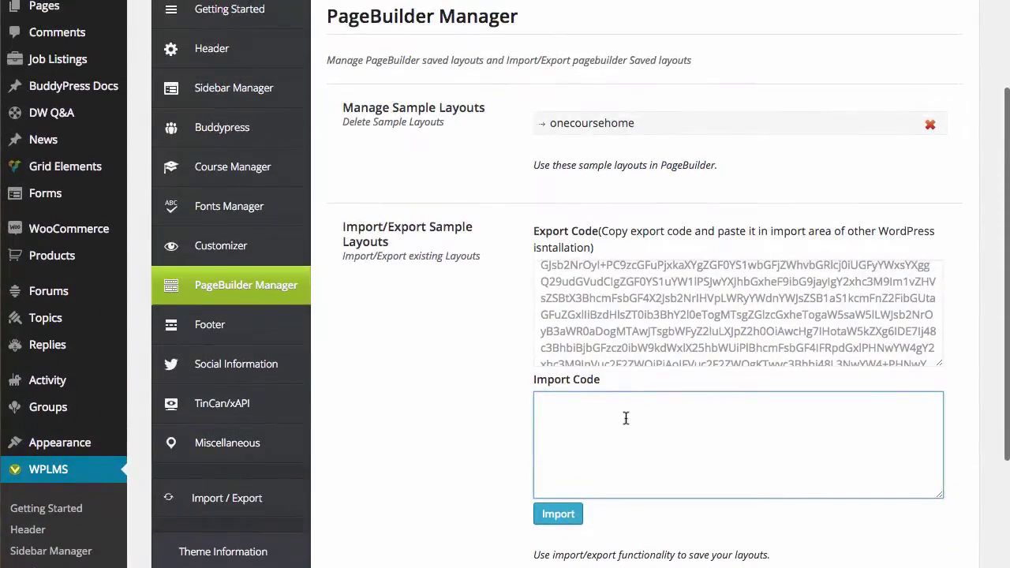
right_click(582, 416)
left_click(614, 488)
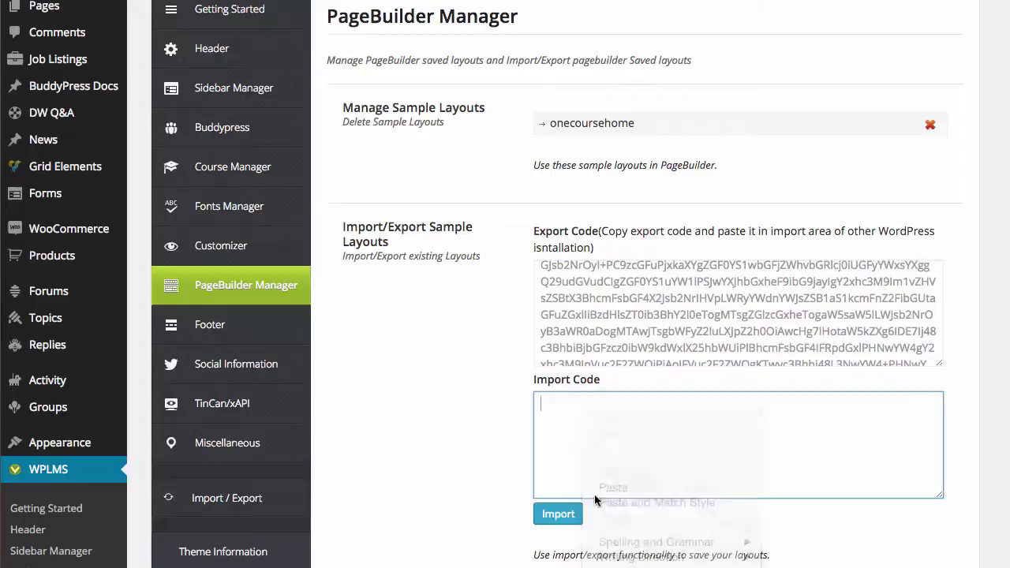
Import and confirm the pasted layout, then reload so points_system_home is listed
left_click(559, 514)
left_click(586, 387)
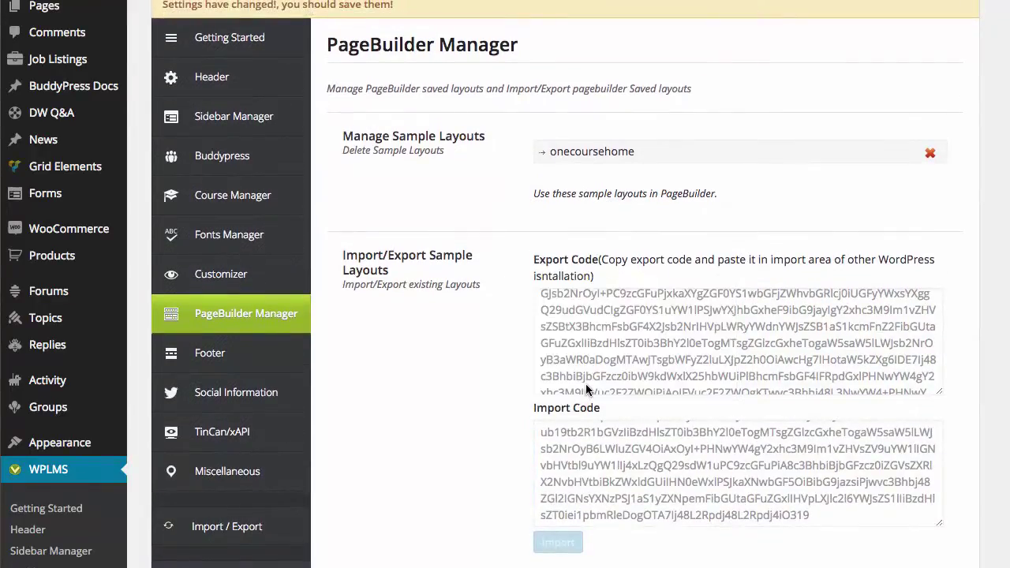
scroll(586, 390, "down", 3)
right_click(431, 276)
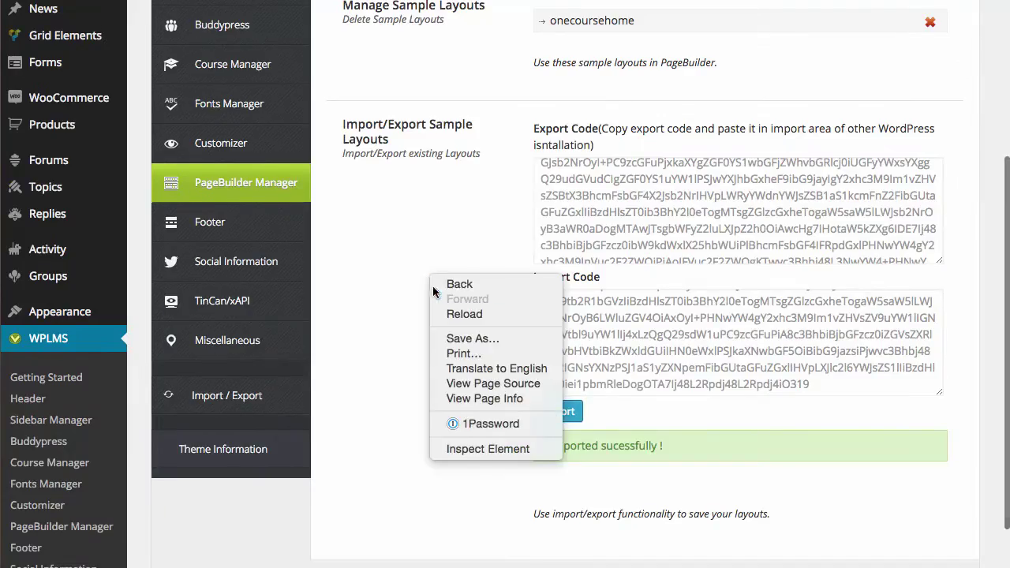
left_click(466, 314)
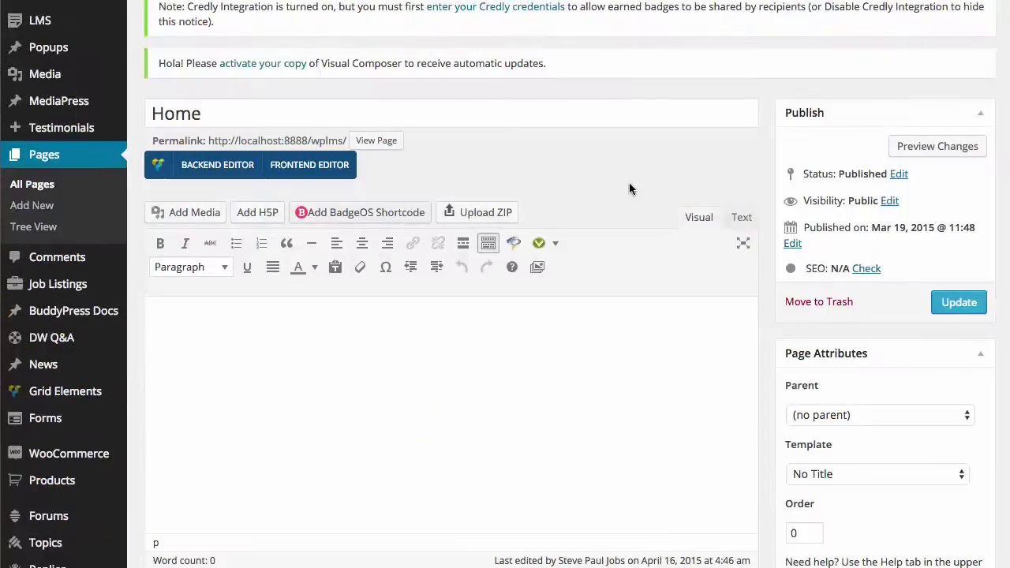
Delete the about, Instructors, Video and remaining stripes from the Home page builder
scroll(629, 182, "down", 1)
scroll(629, 183, "down", 8)
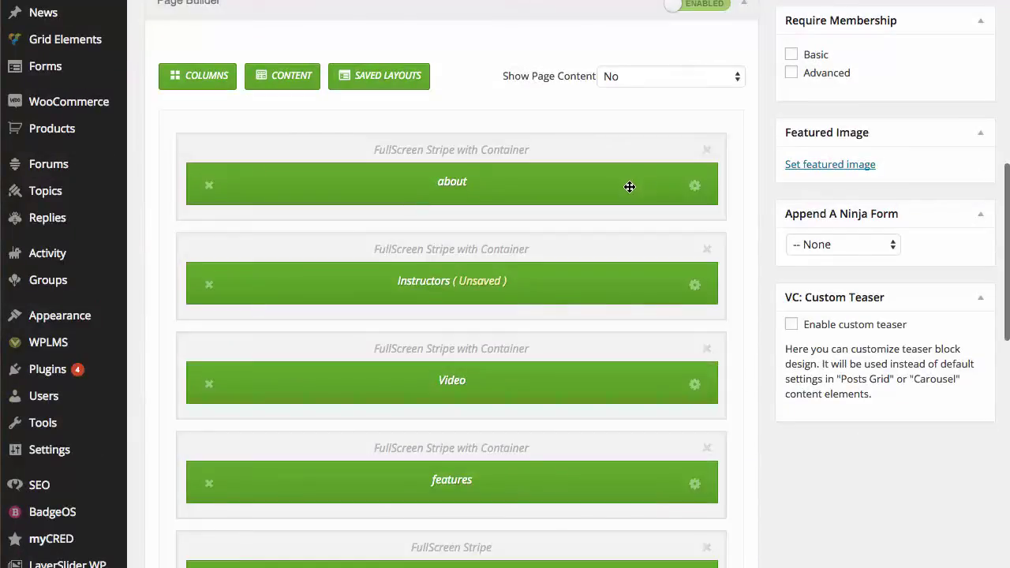
left_click(707, 151)
left_click(679, 124)
left_click(707, 150)
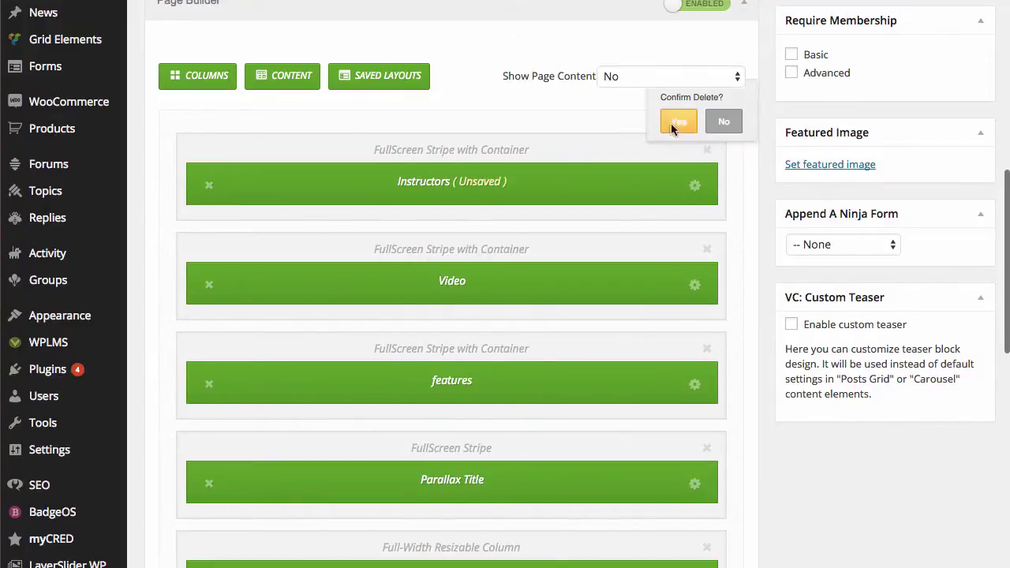
left_click(672, 125)
left_click(707, 150)
left_click(679, 121)
left_click(707, 151)
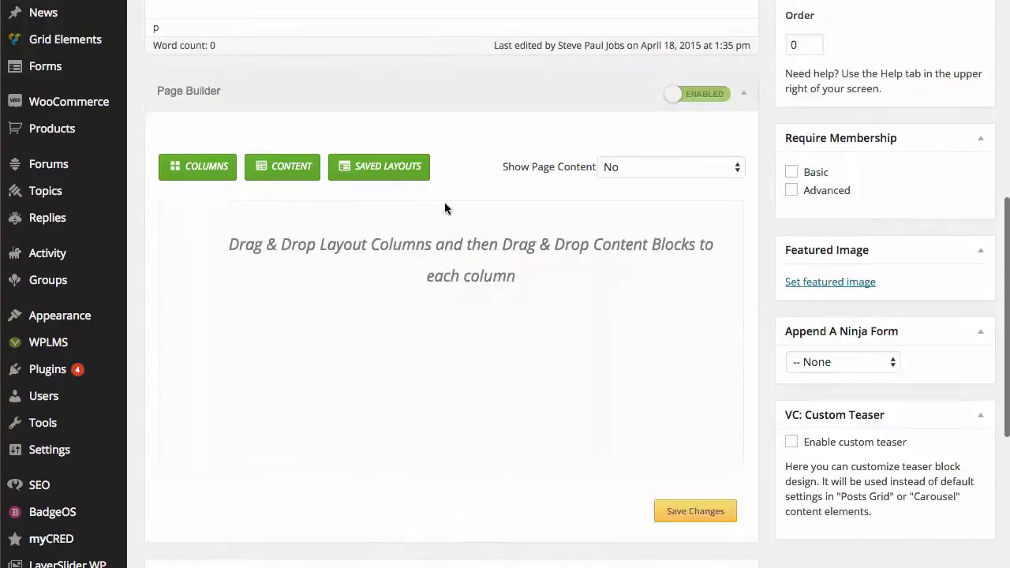
Drag the points_system_home saved layout into the empty builder and save the page
left_click(387, 170)
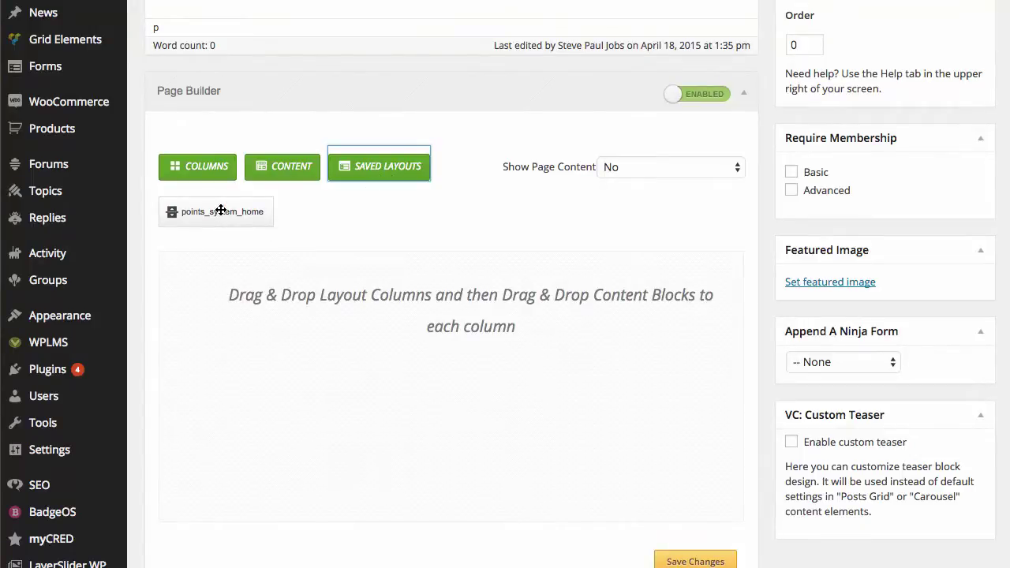
left_click_drag(221, 210, 296, 308)
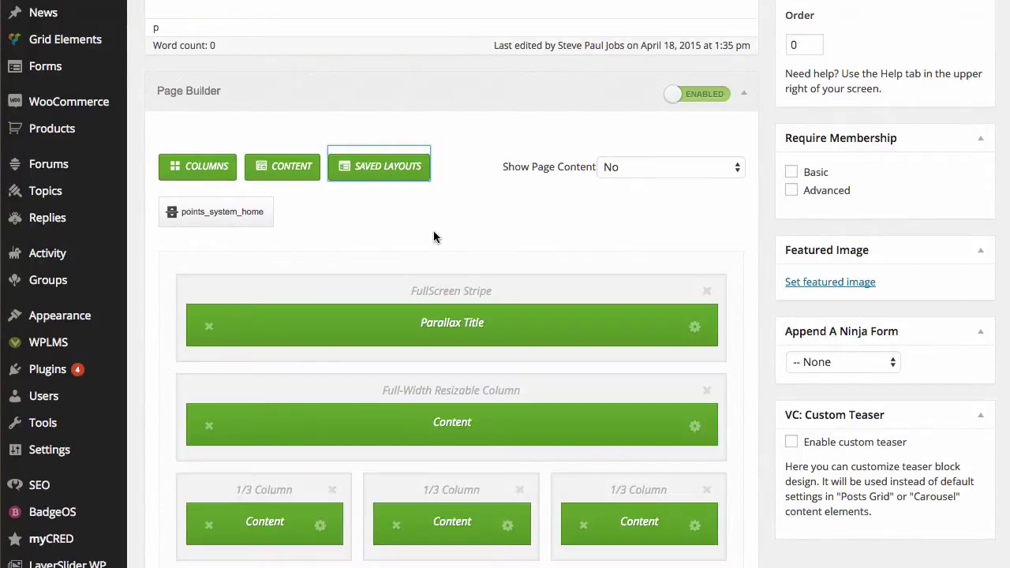
scroll(584, 249, "down", 5)
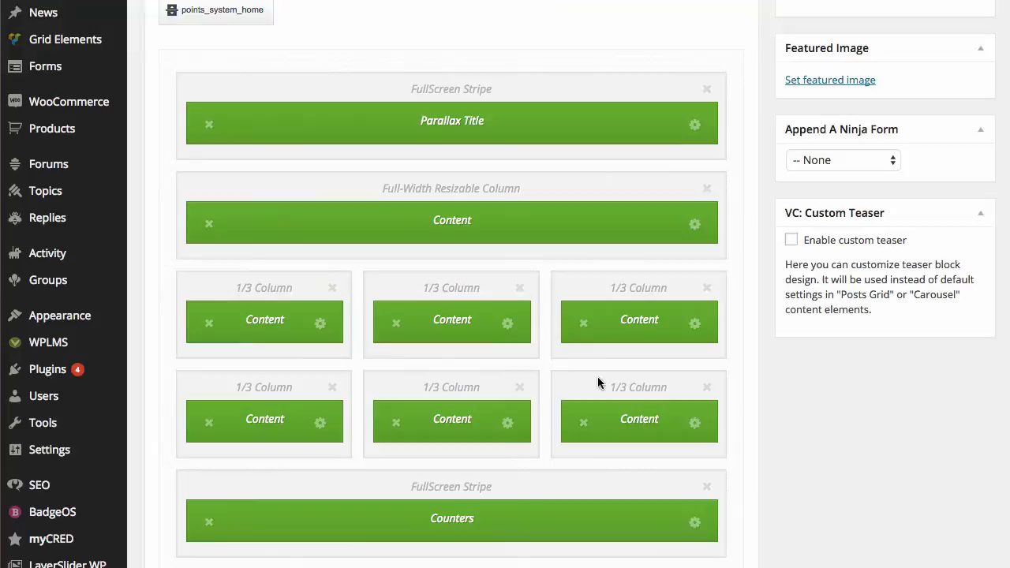
scroll(584, 371, "down", 3)
scroll(731, 355, "down", 2)
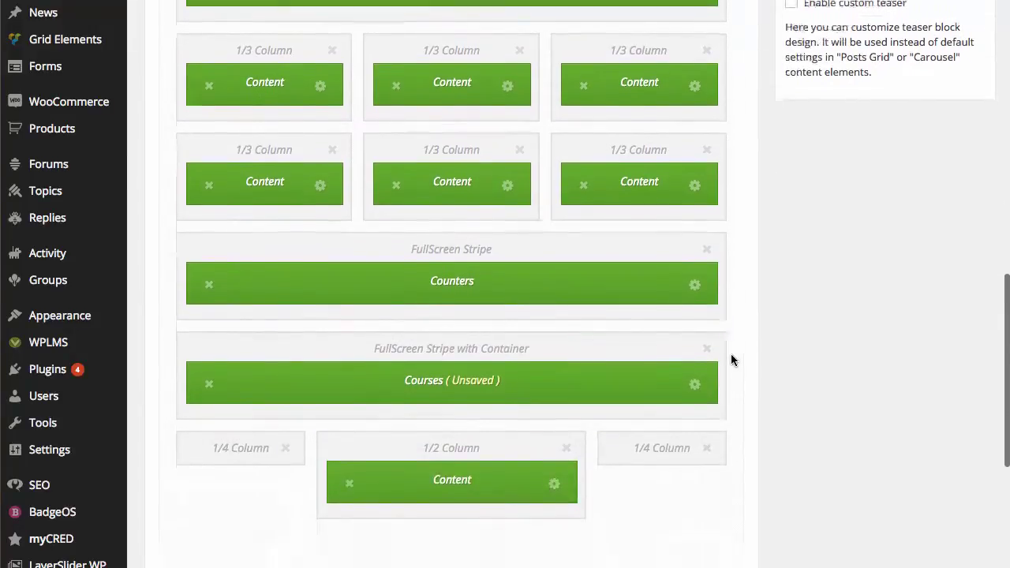
scroll(731, 356, "down", 2)
left_click(684, 499)
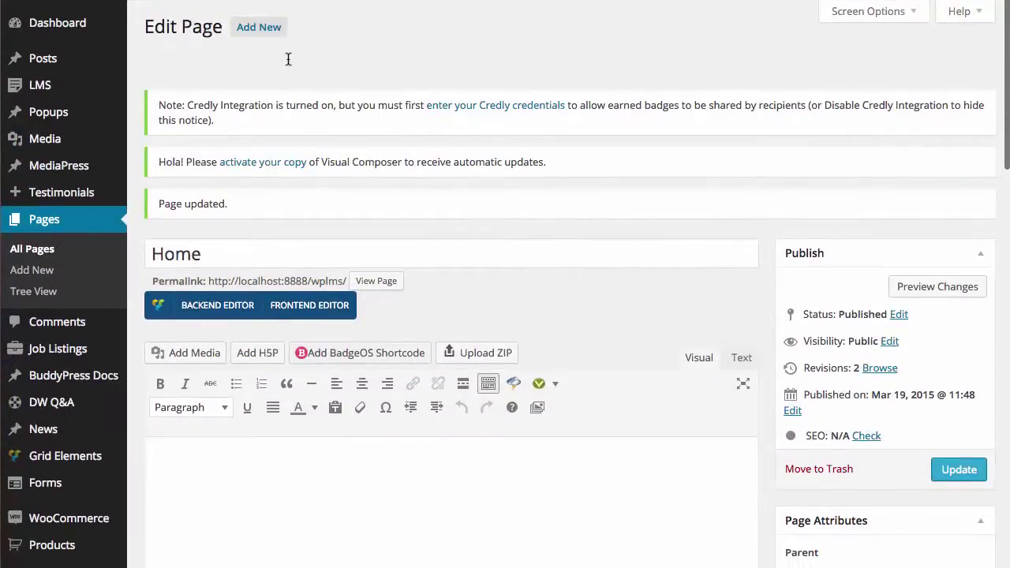
Open the live Home page in a new tab and scroll through the Points system layout
right_click(387, 282)
left_click(473, 287)
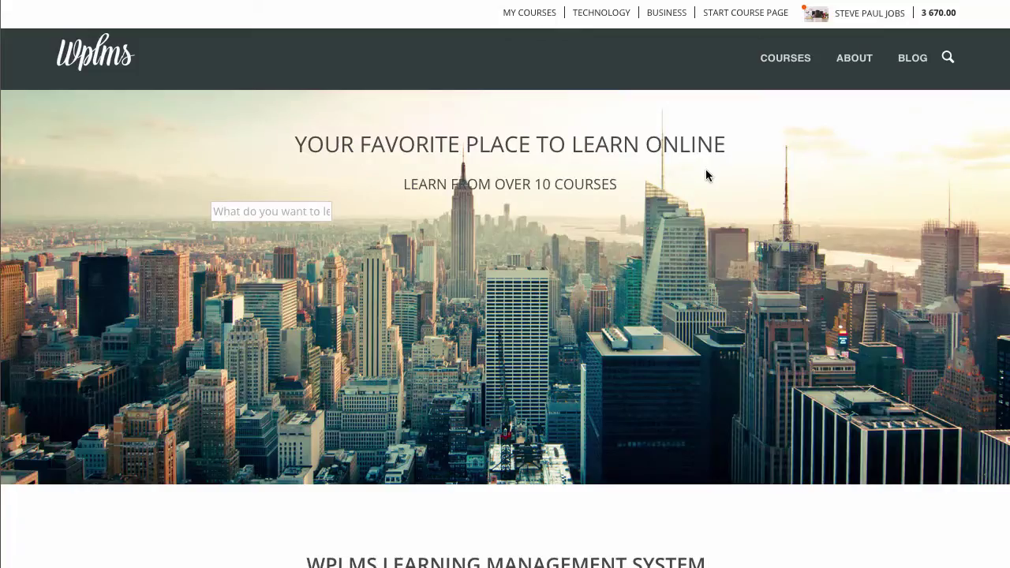
scroll(707, 170, "down", 2)
scroll(707, 170, "down", 2)
scroll(706, 171, "down", 2)
scroll(707, 170, "down", 2)
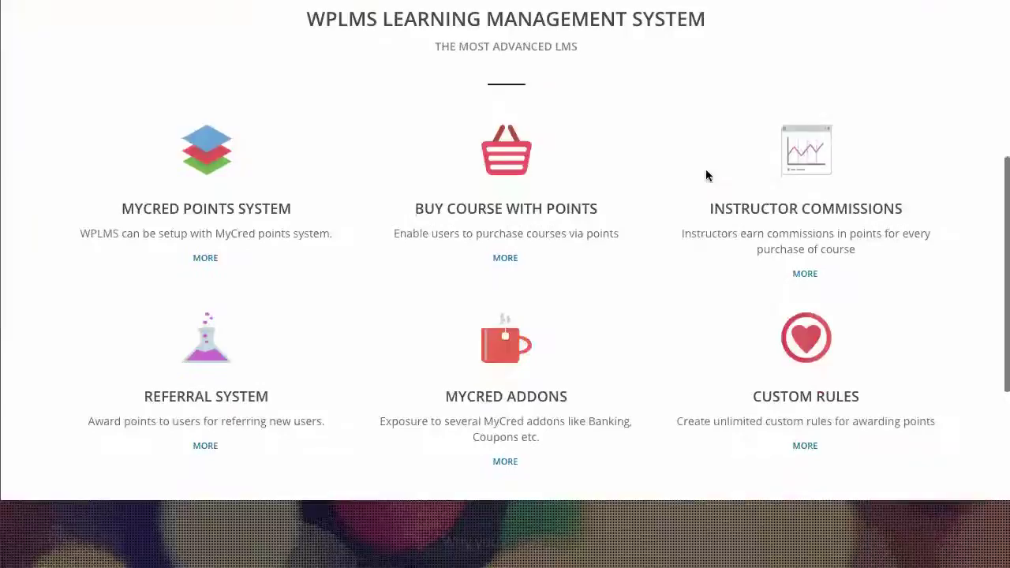
scroll(707, 175, "down", 3)
scroll(707, 174, "down", 3)
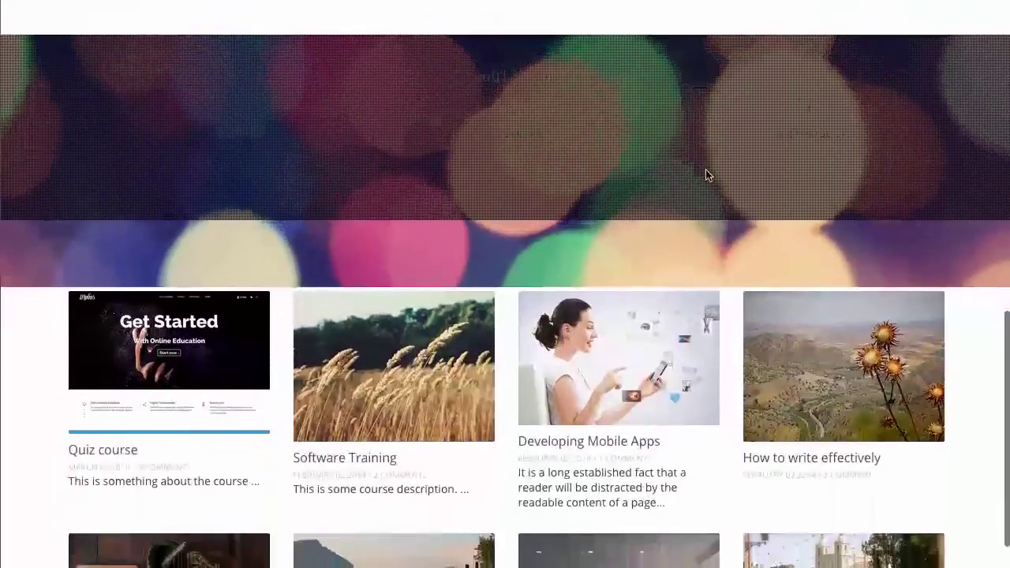
scroll(707, 175, "down", 3)
scroll(706, 175, "down", 1)
key("Home")
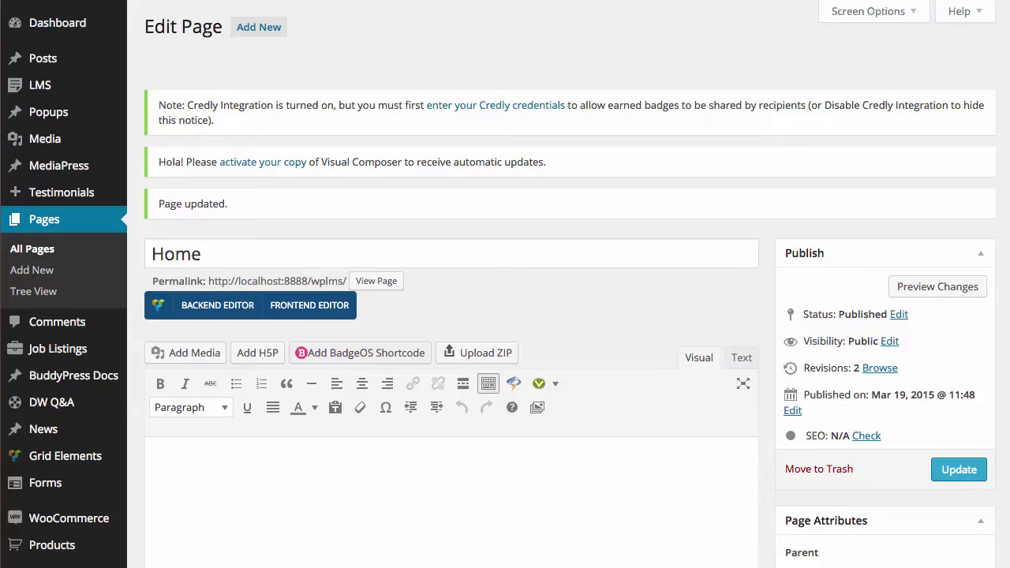
scroll(333, 431, "down", 1)
Go to the installed themes list and reload the page
scroll(333, 432, "down", 5)
left_click(23, 487)
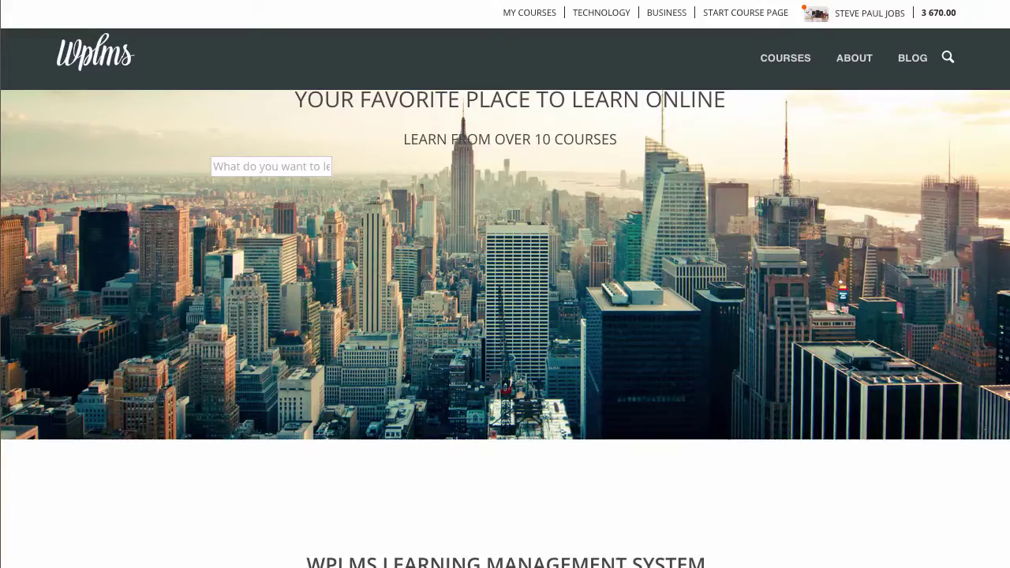
right_click(474, 74)
left_click(521, 112)
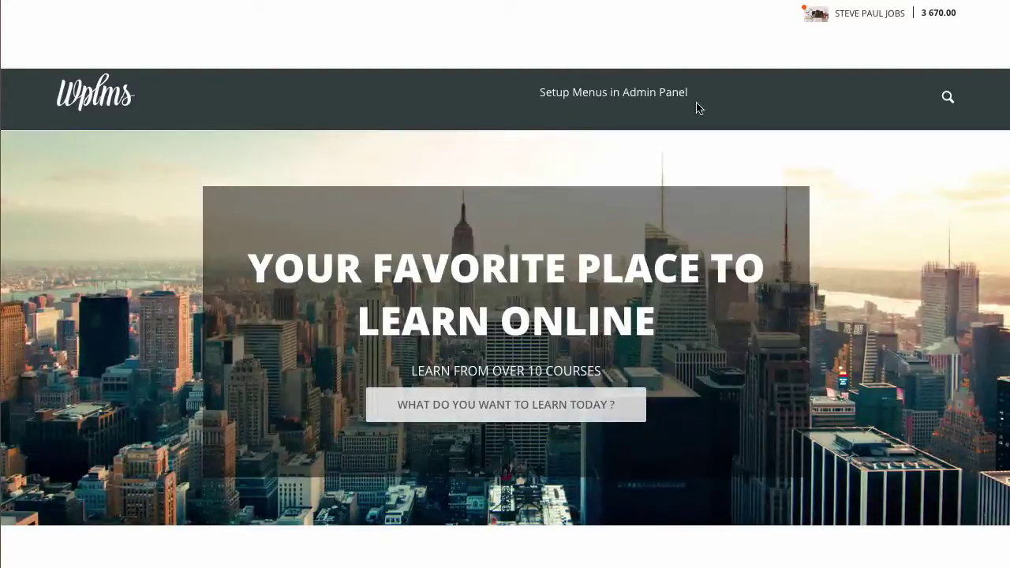
Scroll the home page, highlight the menu placeholder message, and show the profile links
scroll(800, 103, "down", 4)
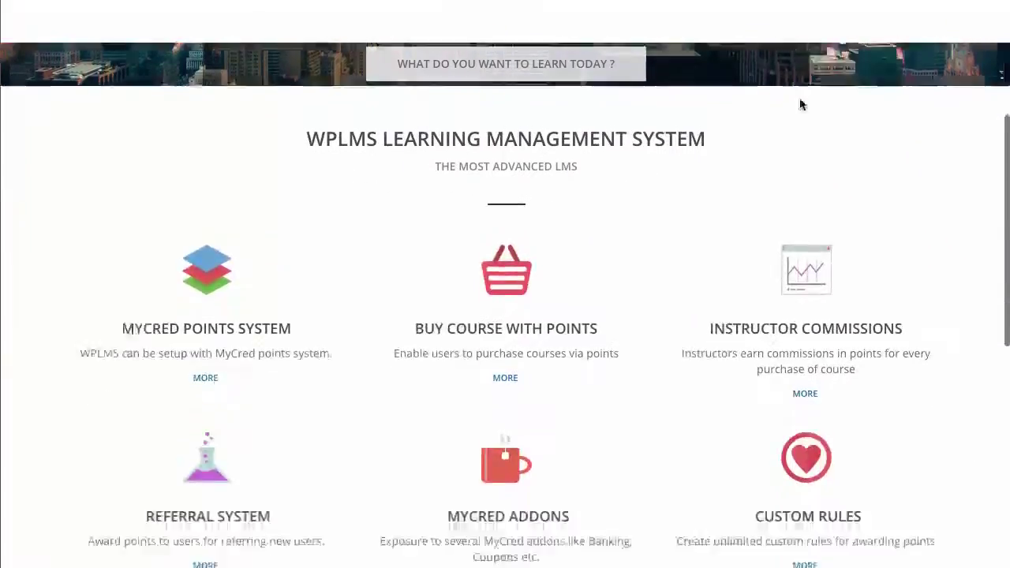
scroll(800, 103, "down", 3)
scroll(800, 103, "down", 4)
scroll(800, 104, "down", 3)
scroll(799, 103, "down", 2)
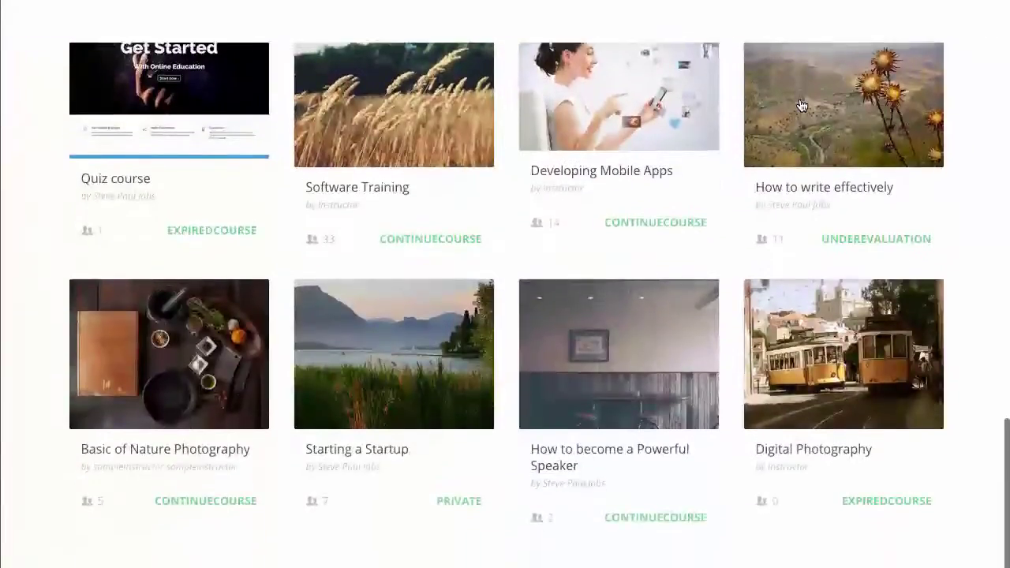
scroll(800, 98, "down", 2)
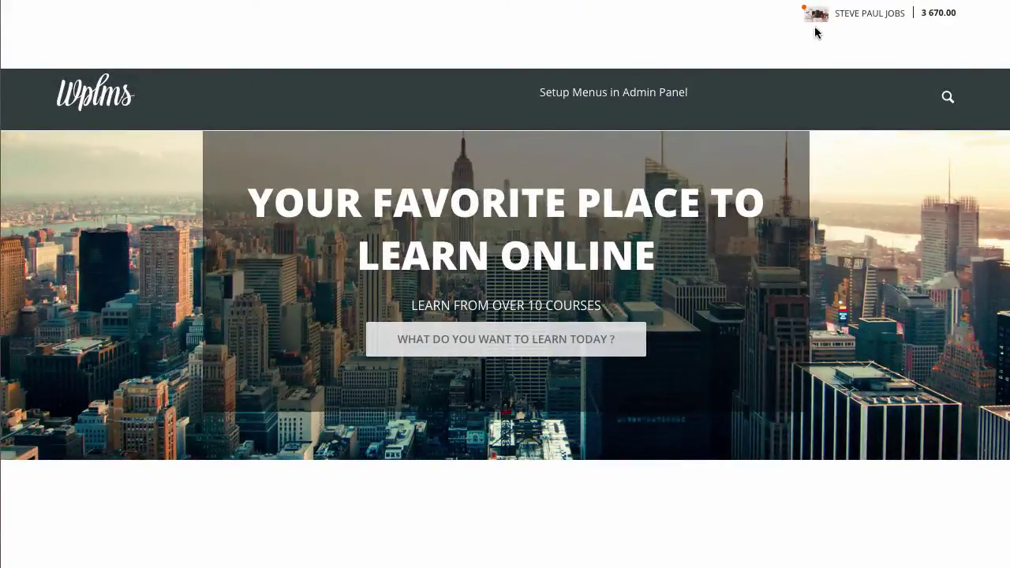
left_click_drag(707, 94, 540, 92)
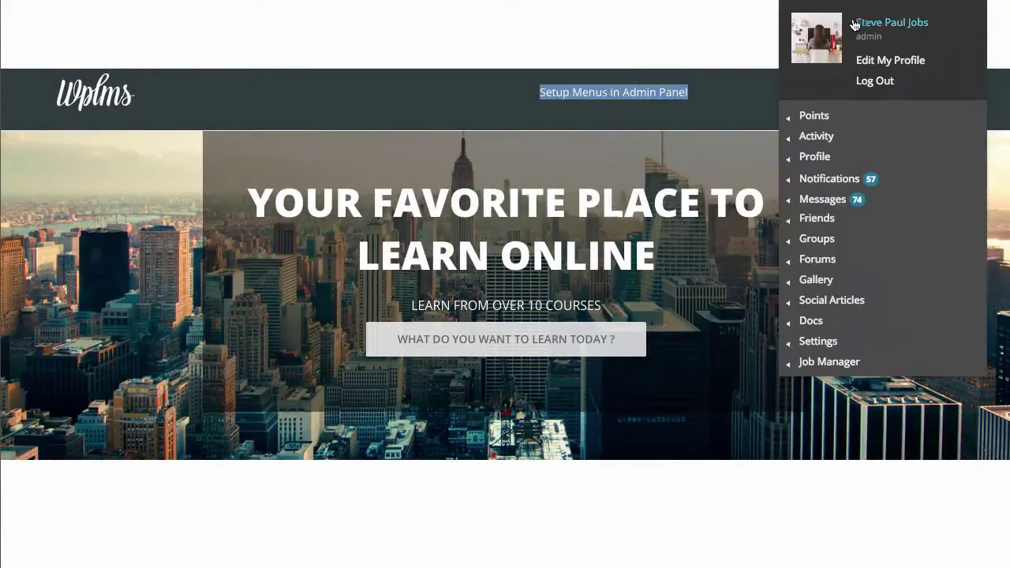
left_click(765, 34)
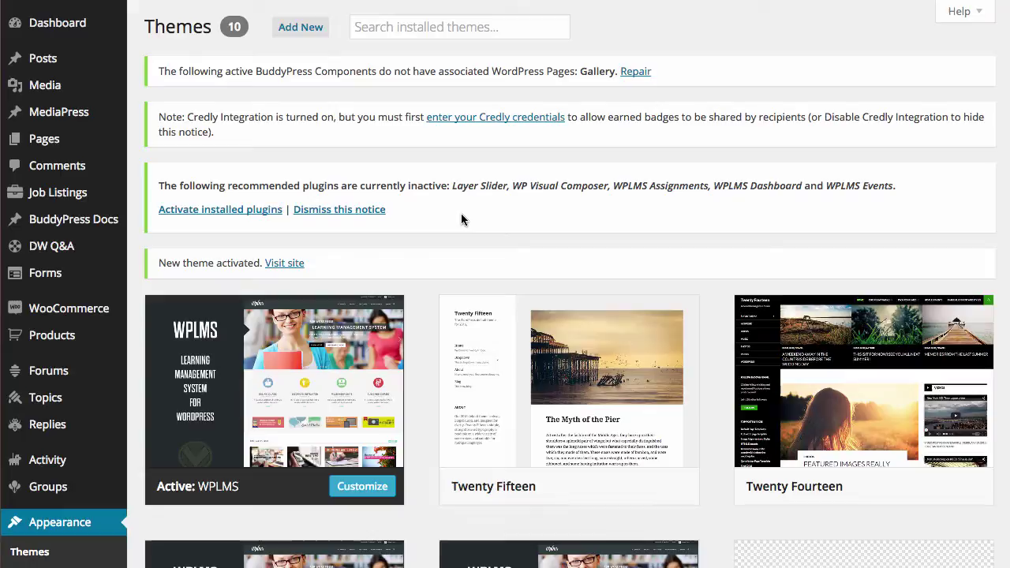
Open the theme file editor and switch it to WPLMS White's style.css
scroll(506, 213, "down", 5)
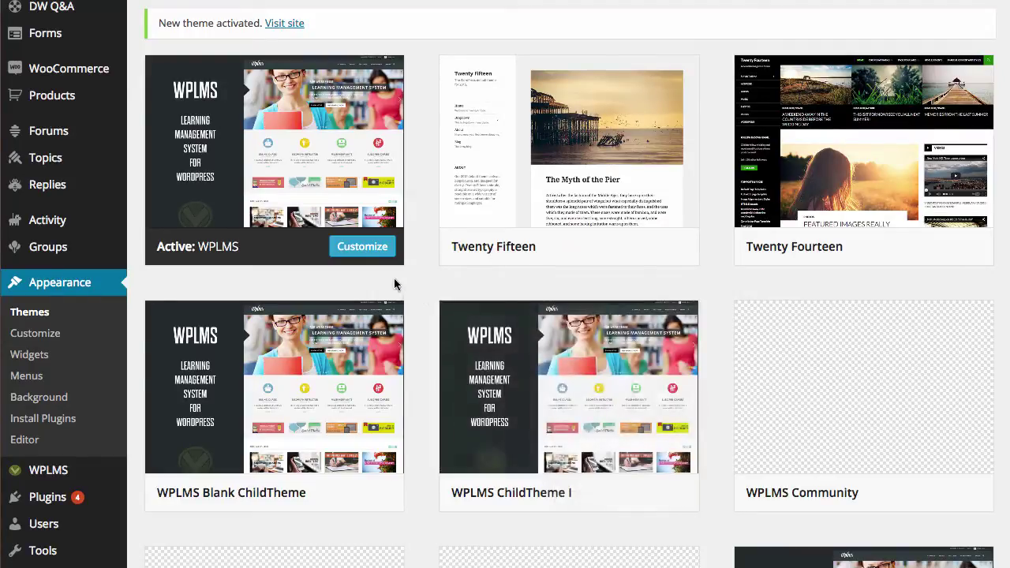
left_click(28, 446)
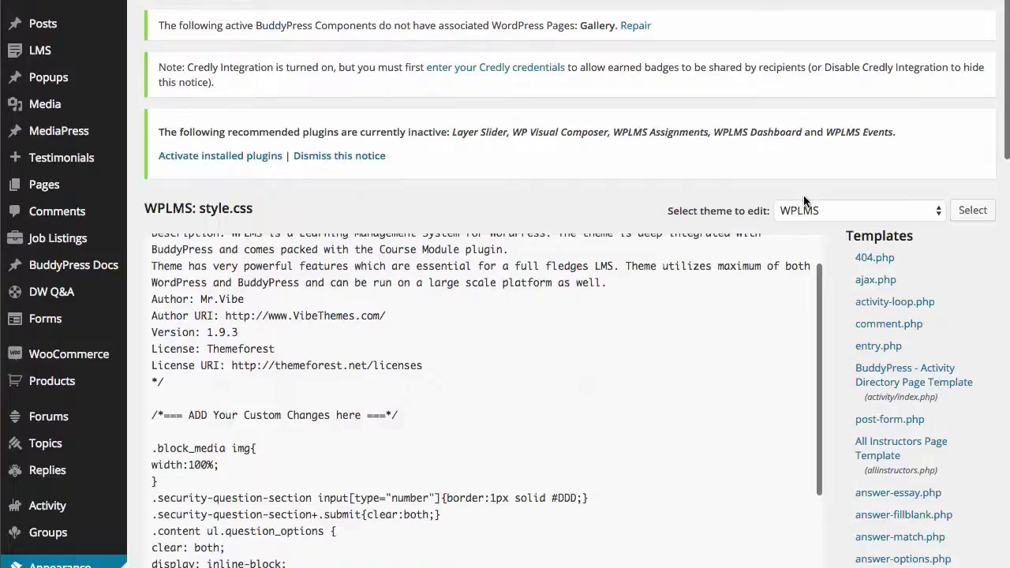
left_click(824, 209)
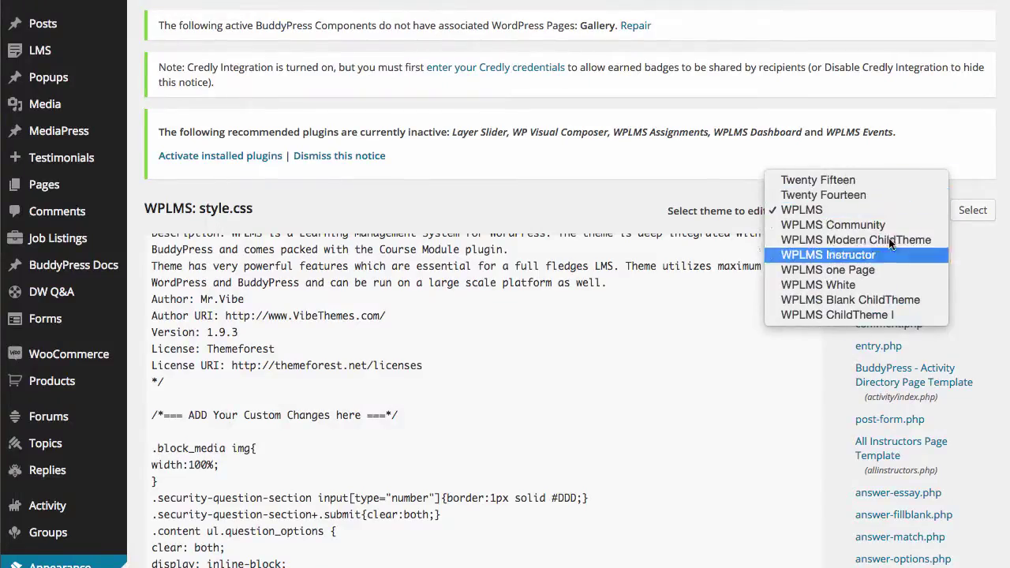
left_click(834, 285)
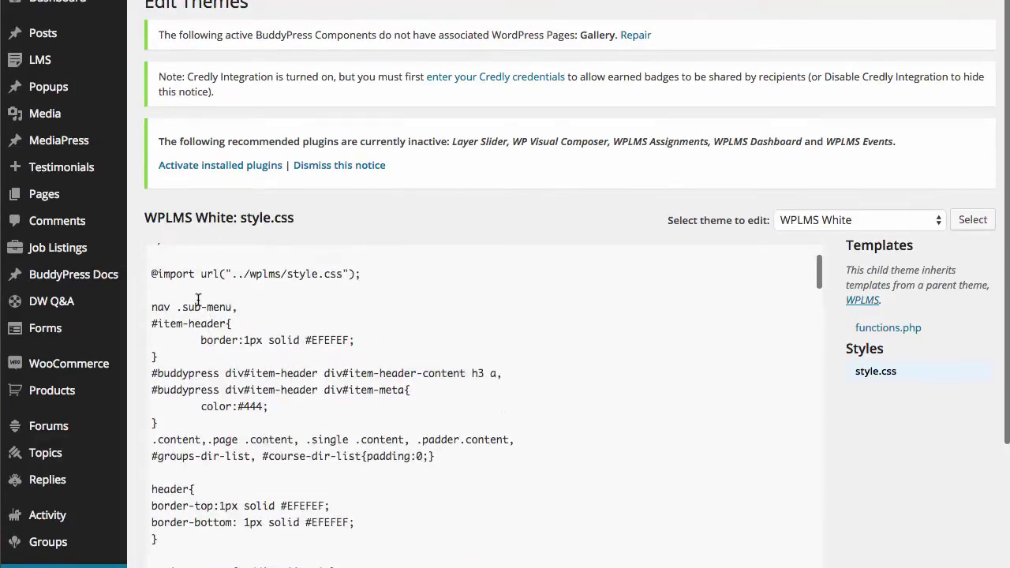
Select all of the WPLMS White style.css rules in the editor
left_click(200, 304)
scroll(277, 300, "down", 5)
scroll(347, 296, "down", 5)
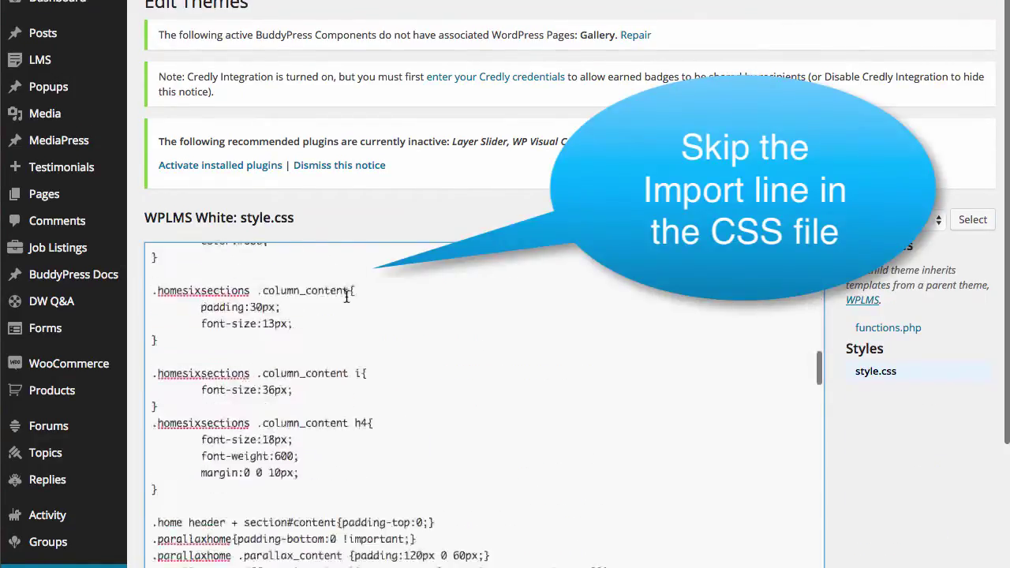
scroll(347, 296, "down", 5)
scroll(347, 296, "down", 5)
scroll(346, 296, "down", 5)
scroll(347, 296, "down", 5)
scroll(346, 296, "up", 1)
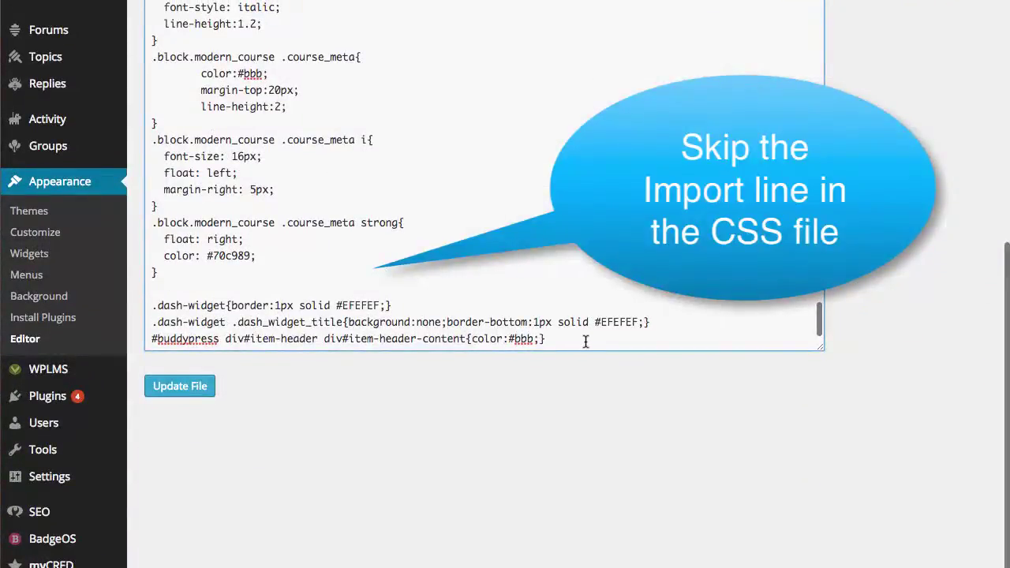
key("ctrl+a")
scroll(854, 377, "up", 5)
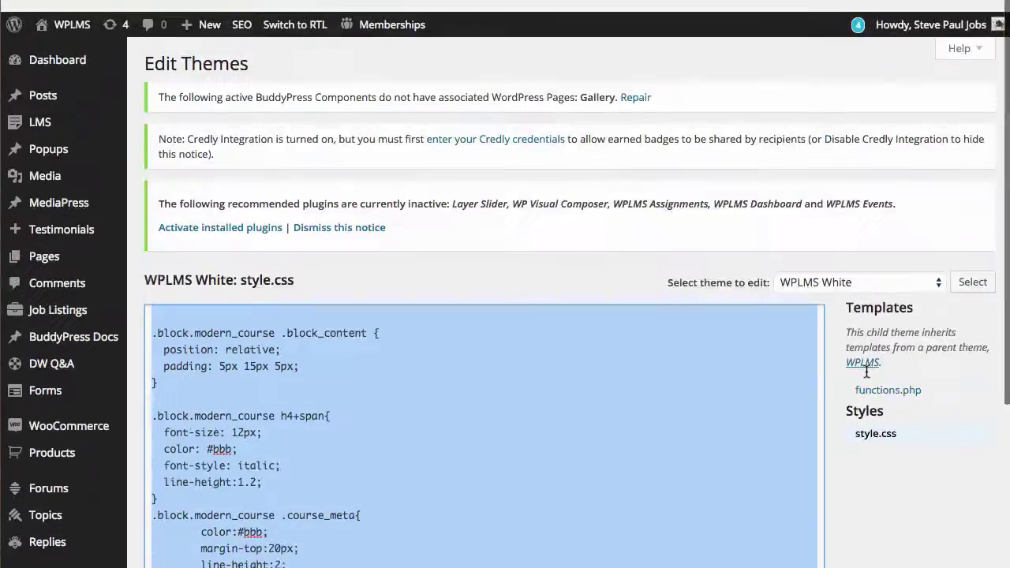
scroll(865, 375, "down", 4)
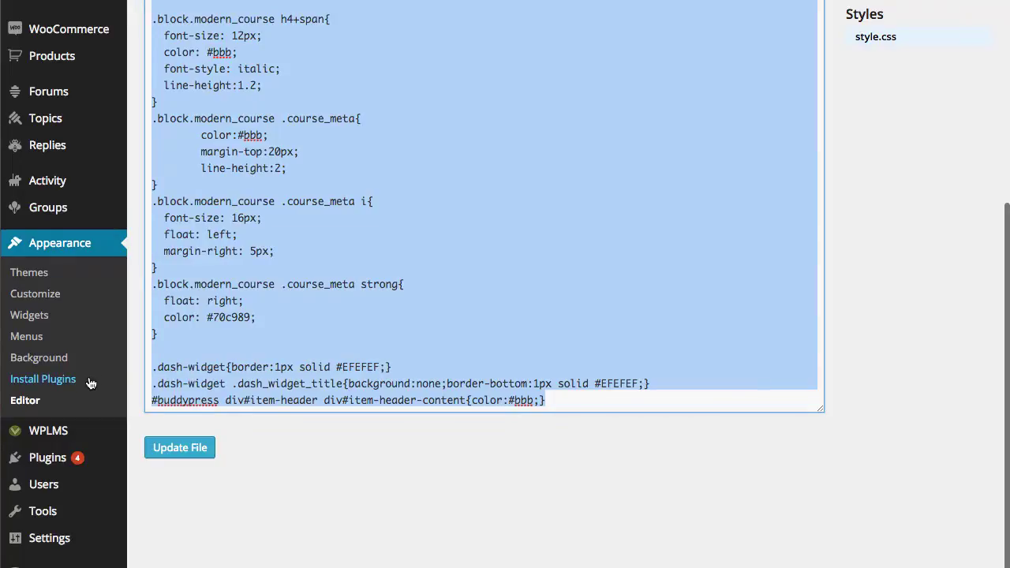
scroll(687, 388, "up", 10)
scroll(903, 304, "up", 5)
scroll(897, 304, "down", 2)
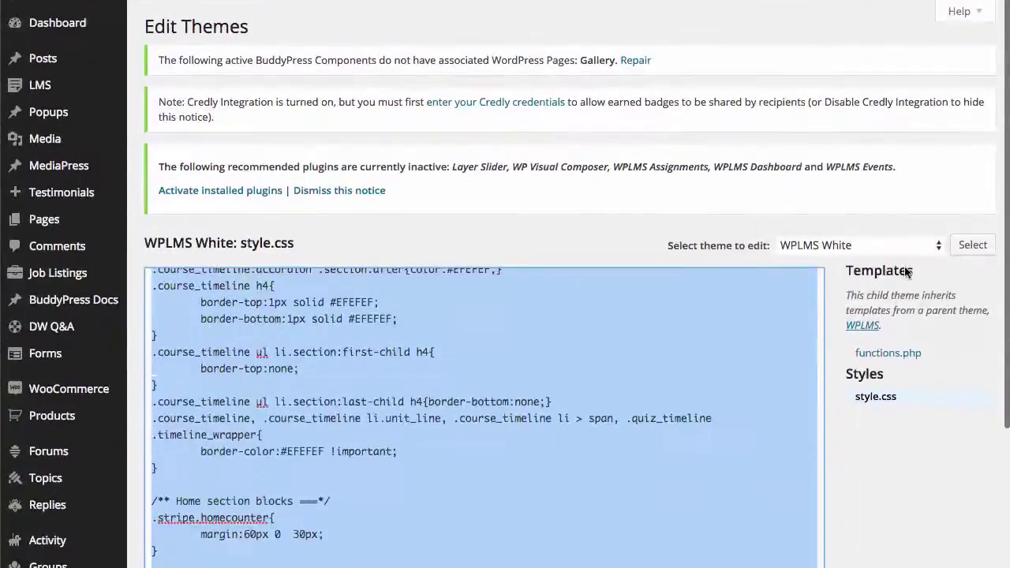
Check the editable themes list, keeping WPLMS White as the edited theme
left_click(856, 246)
left_click(850, 246)
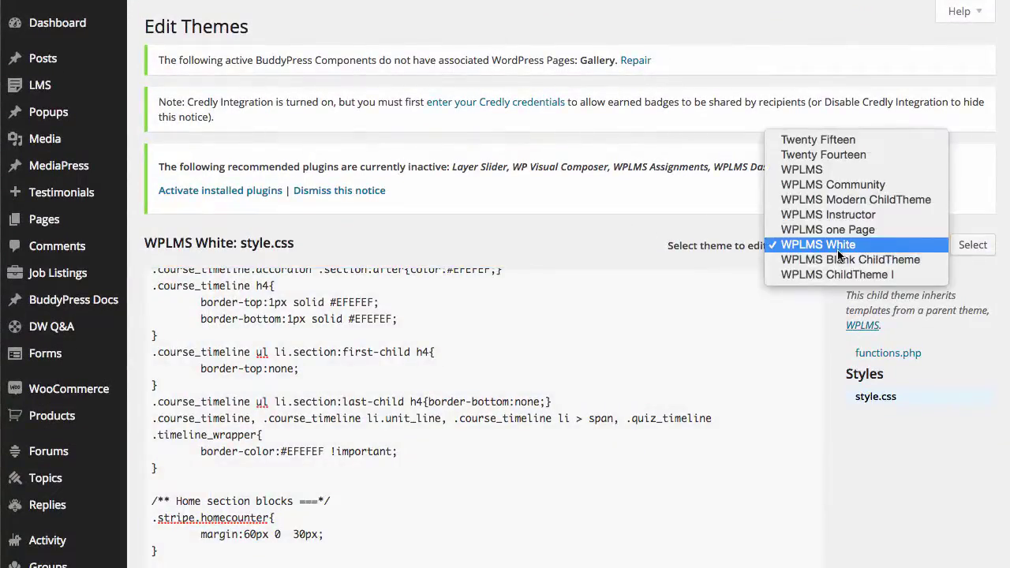
left_click(607, 251)
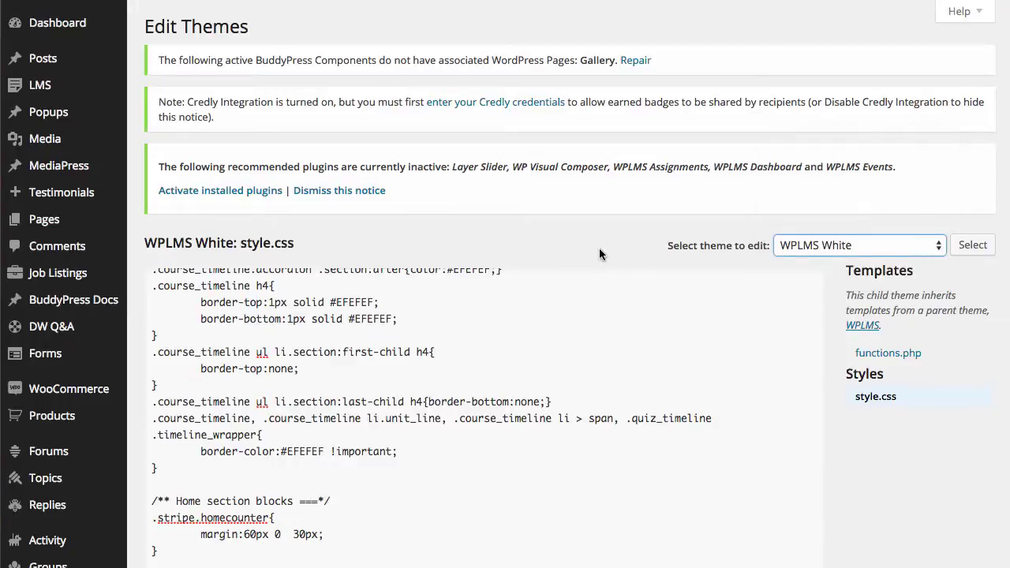
scroll(591, 252, "down", 2)
scroll(87, 336, "down", 2)
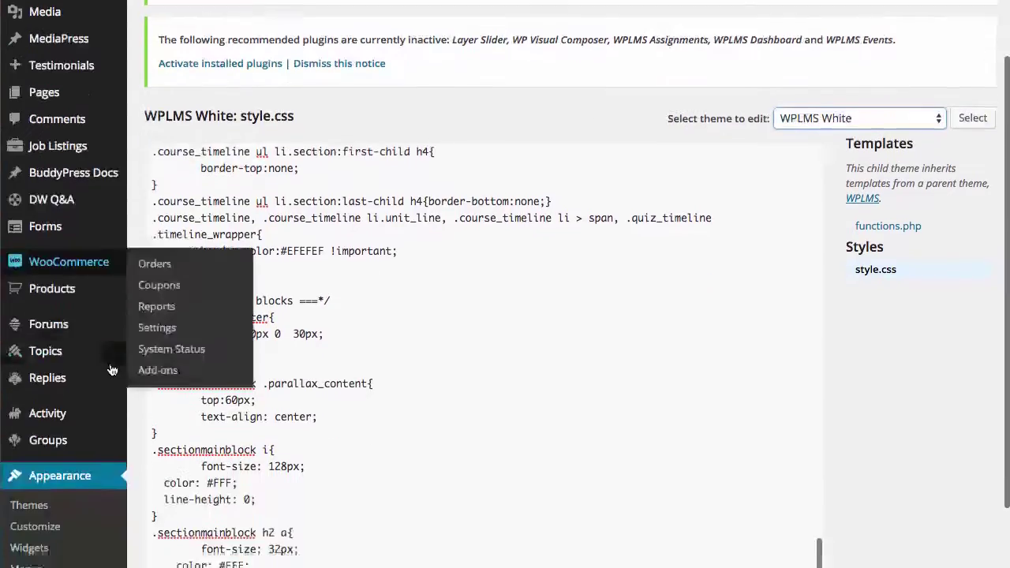
scroll(116, 366, "down", 5)
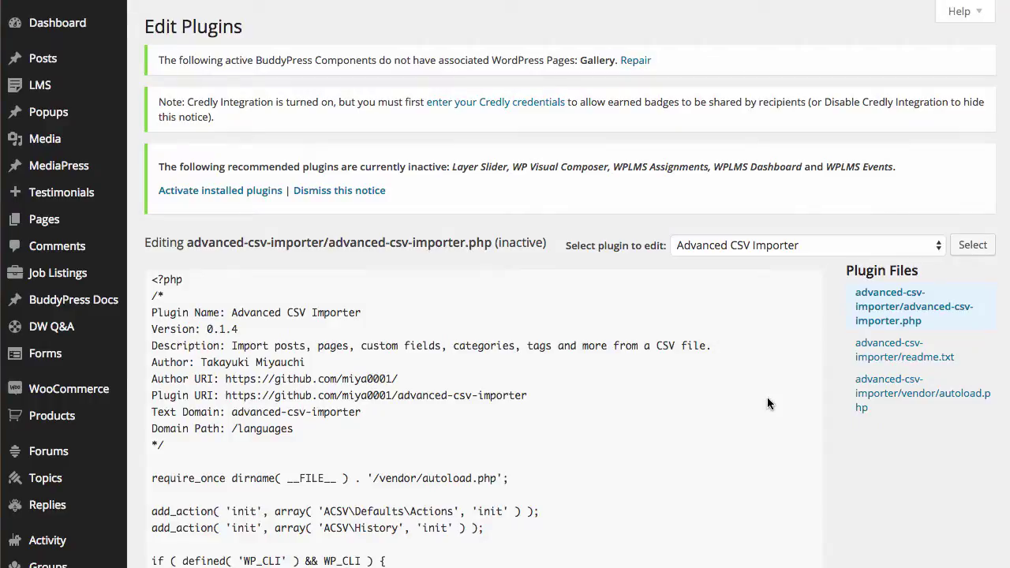
Open the WPLMS Customizer Plugin's css/custom.css in the plugin editor
left_click(868, 246)
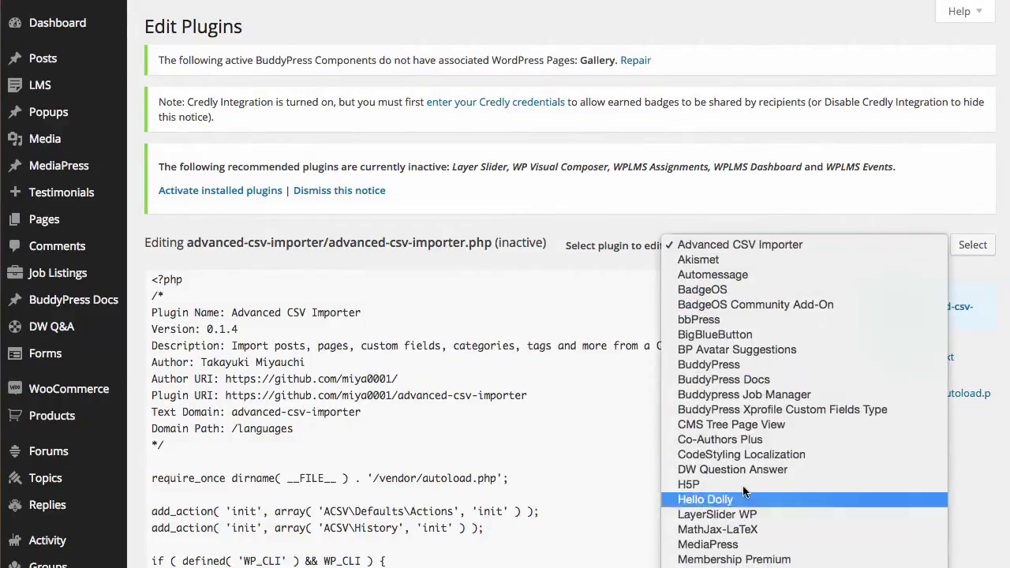
scroll(777, 551, "down", 5)
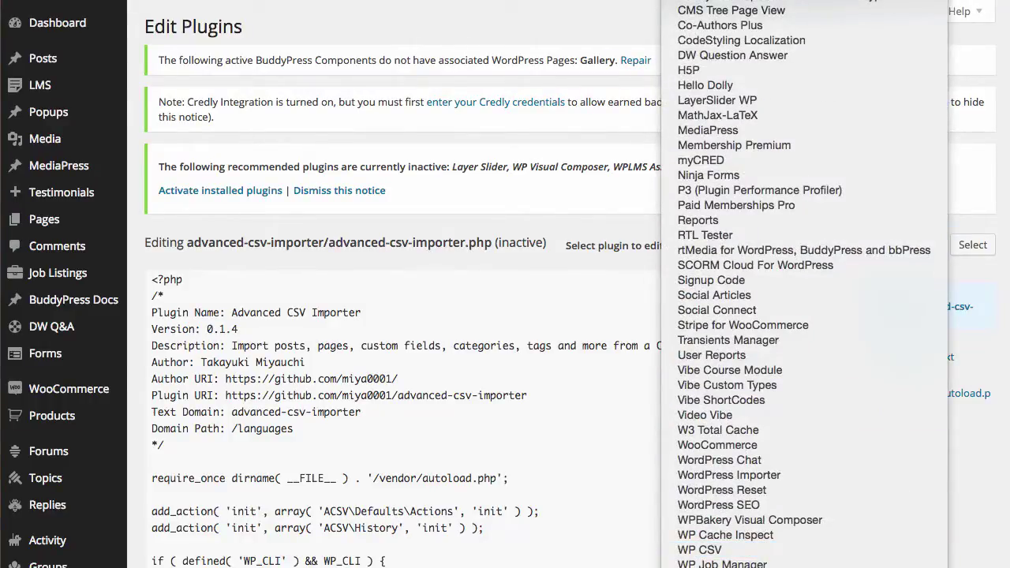
left_click(726, 565)
left_click(967, 247)
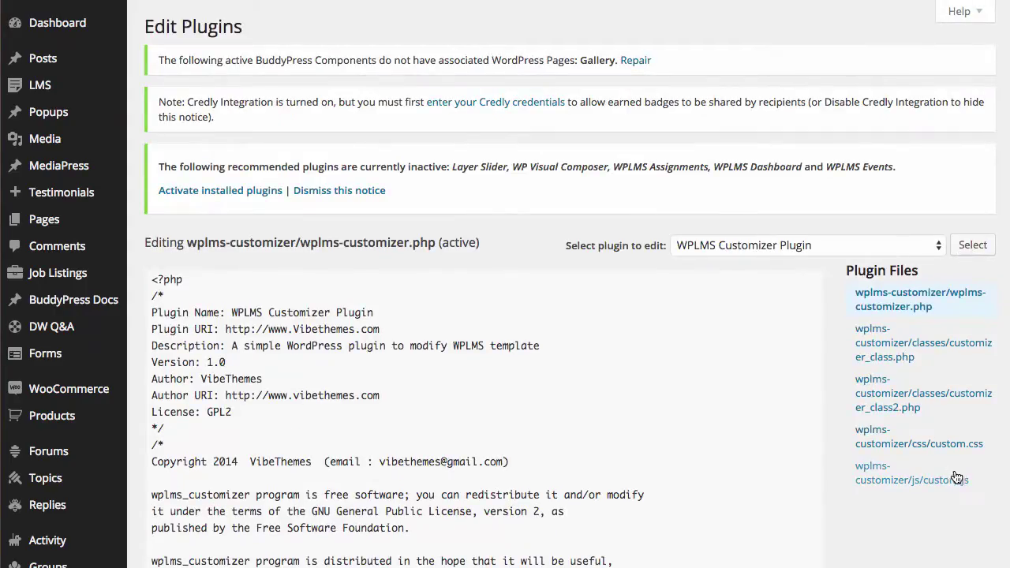
left_click(925, 449)
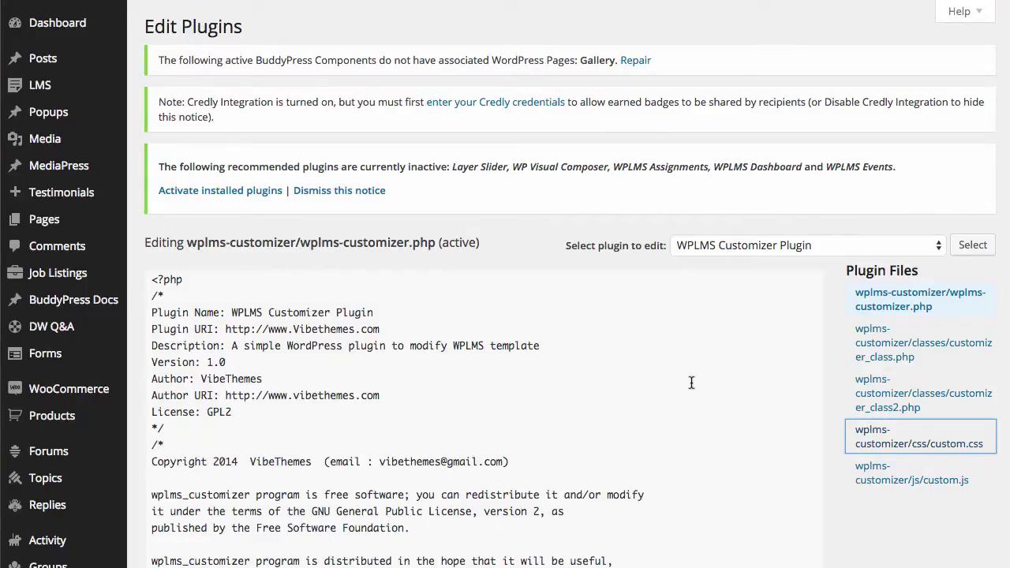
Replace all custom.css contents with the copied WPLMS White rules and update the file
left_click(487, 368)
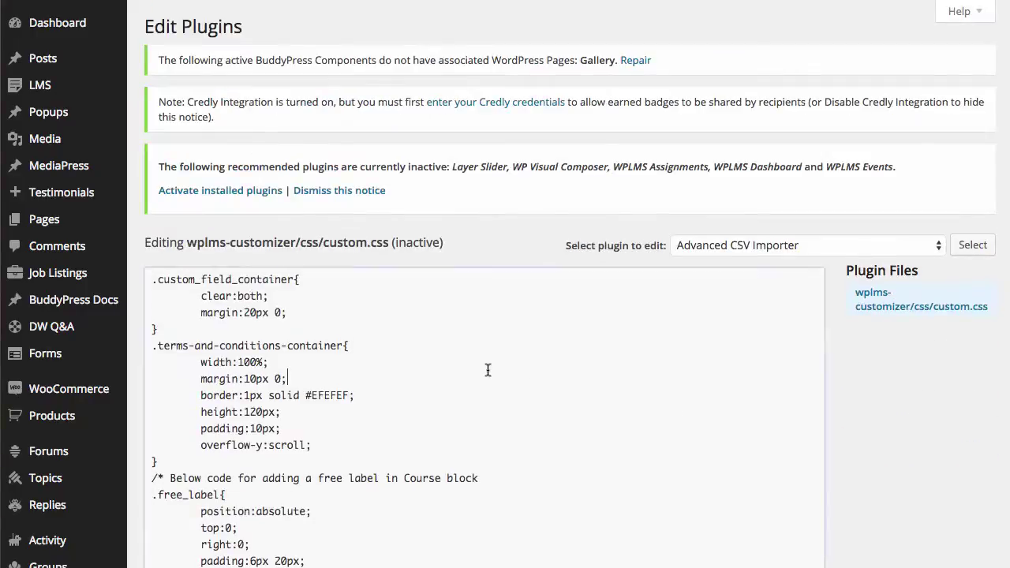
key("ctrl+a")
key("ctrl+v")
scroll(600, 212, "down", 5)
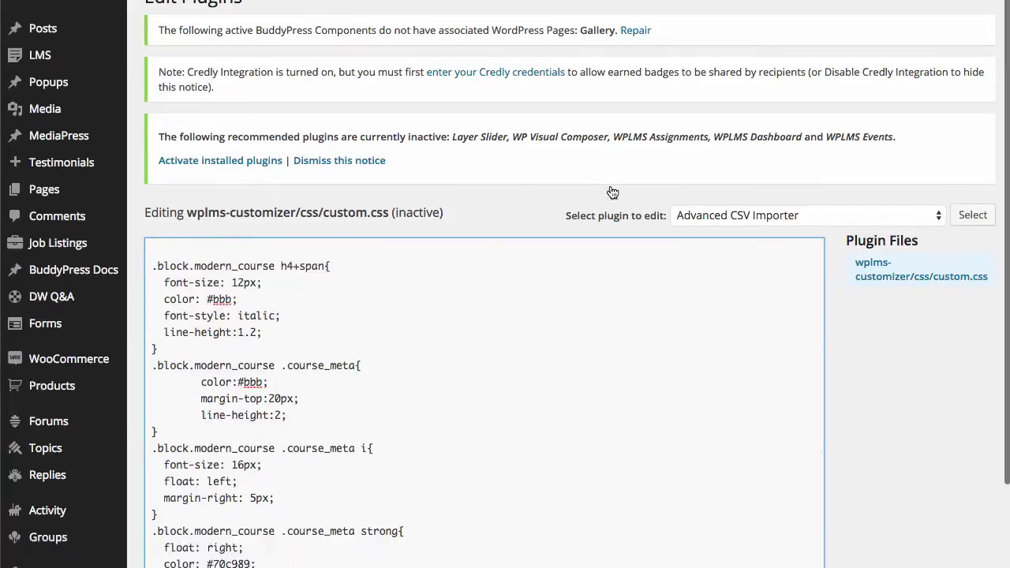
left_click(168, 393)
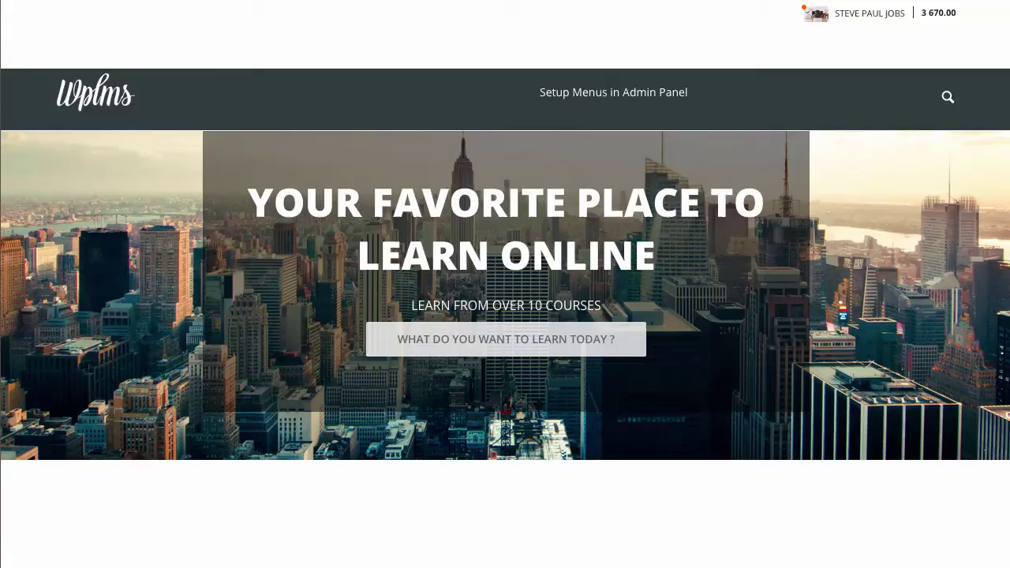
Reload the home page and scroll to check the restored Courses, About and Blog menus
right_click(357, 112)
left_click(401, 149)
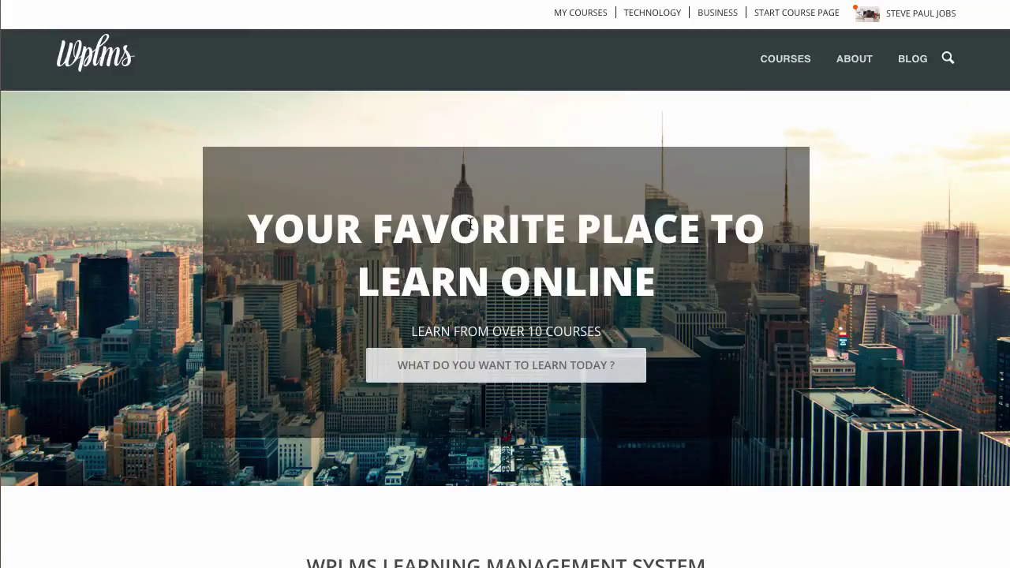
scroll(824, 184, "down", 2)
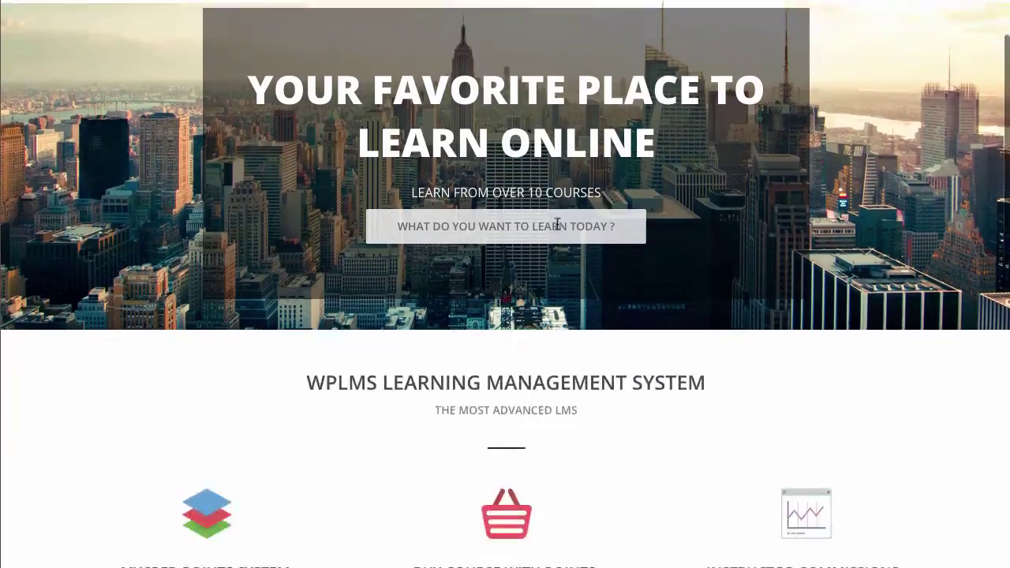
scroll(825, 184, "up", 2)
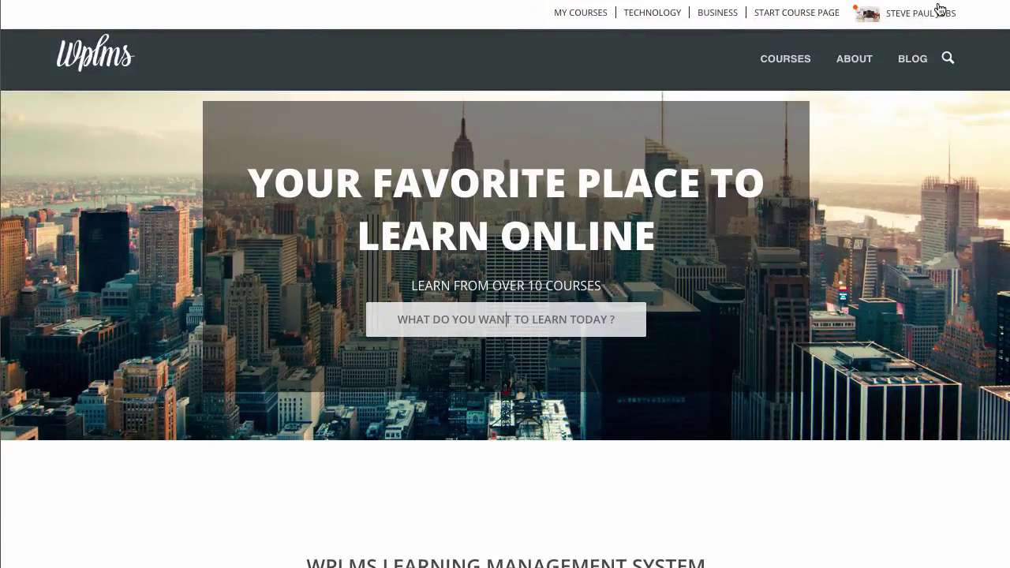